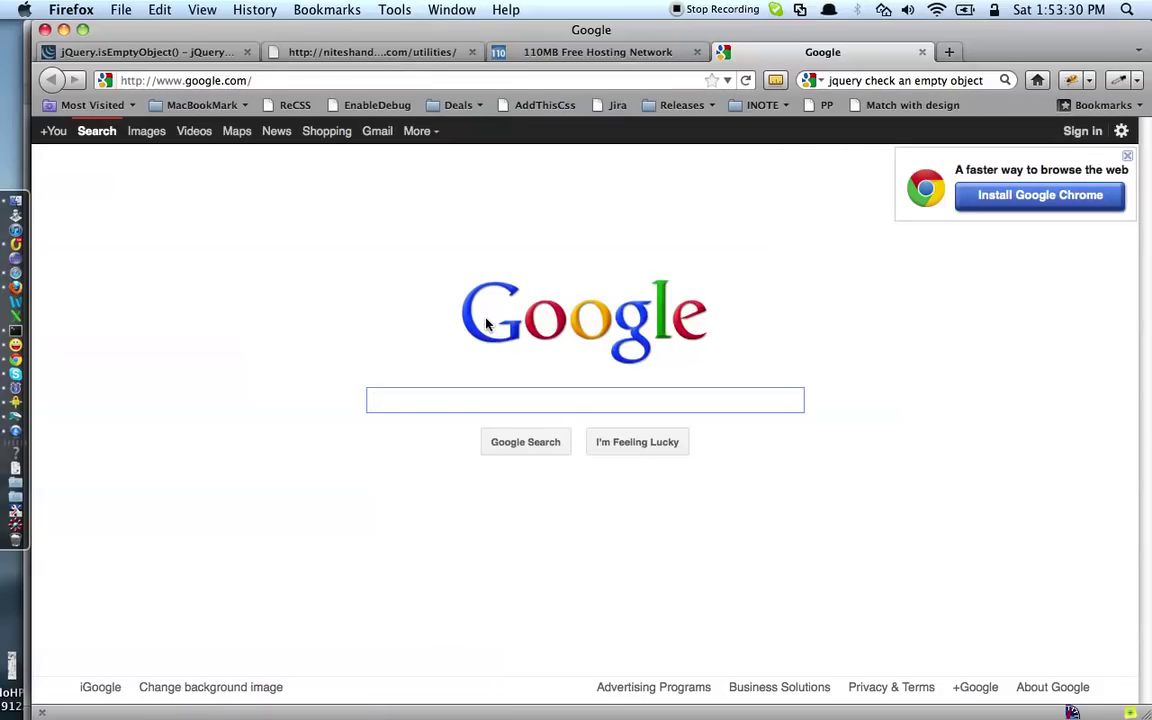
- Launch the Match with design bookmarklet and review the prefilled localhost example.png URL in its prompt
click(910, 112)
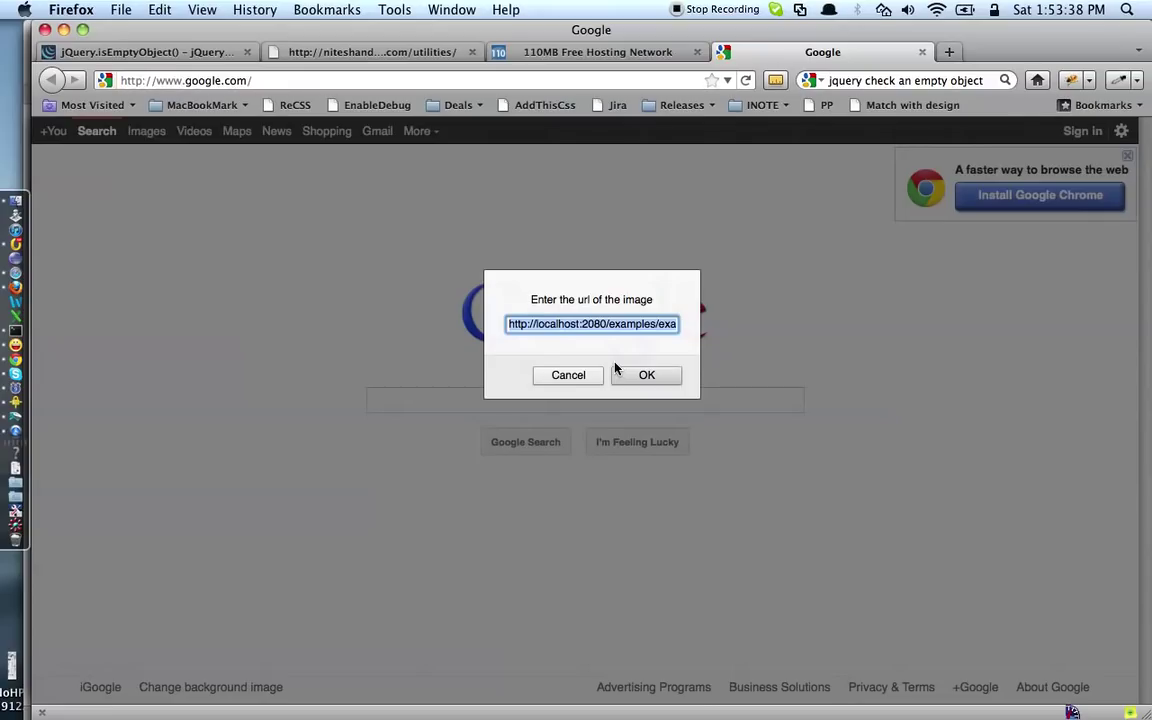
key(Left)
key(Right)
key(Right)
key(Right)
key(Right)
key(Right)
key(Right)
key(Right)
key(Right)
key(Right)
key(Right)
key(Right)
key(Right)
key(Right)
key(Right)
key(Right)
key(Right)
key(Right)
key(Right)
key(Right)
key(Right)
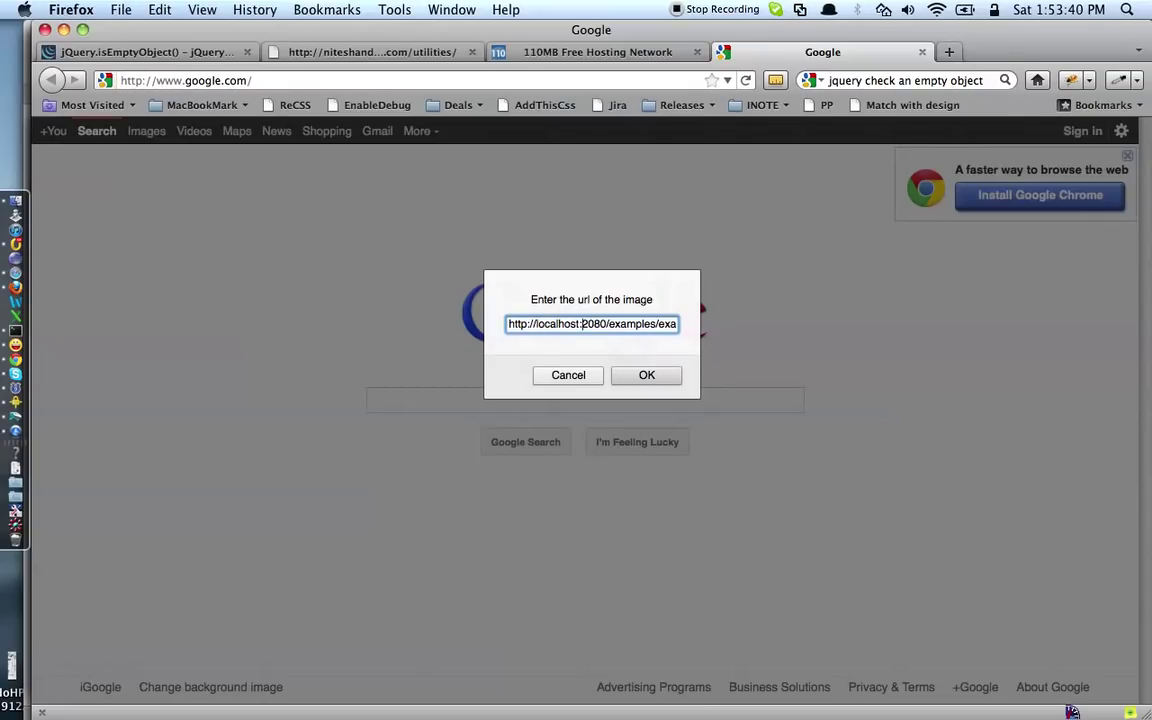
key(Right)
key(Right)
key(Right)
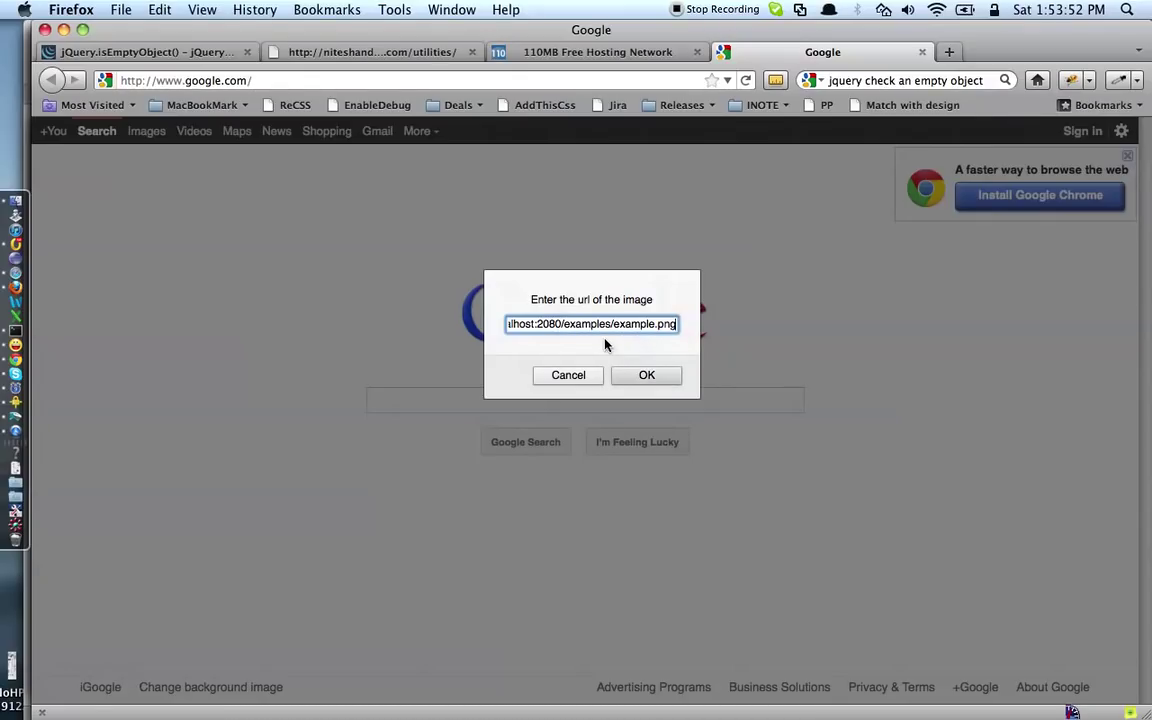
key(Home)
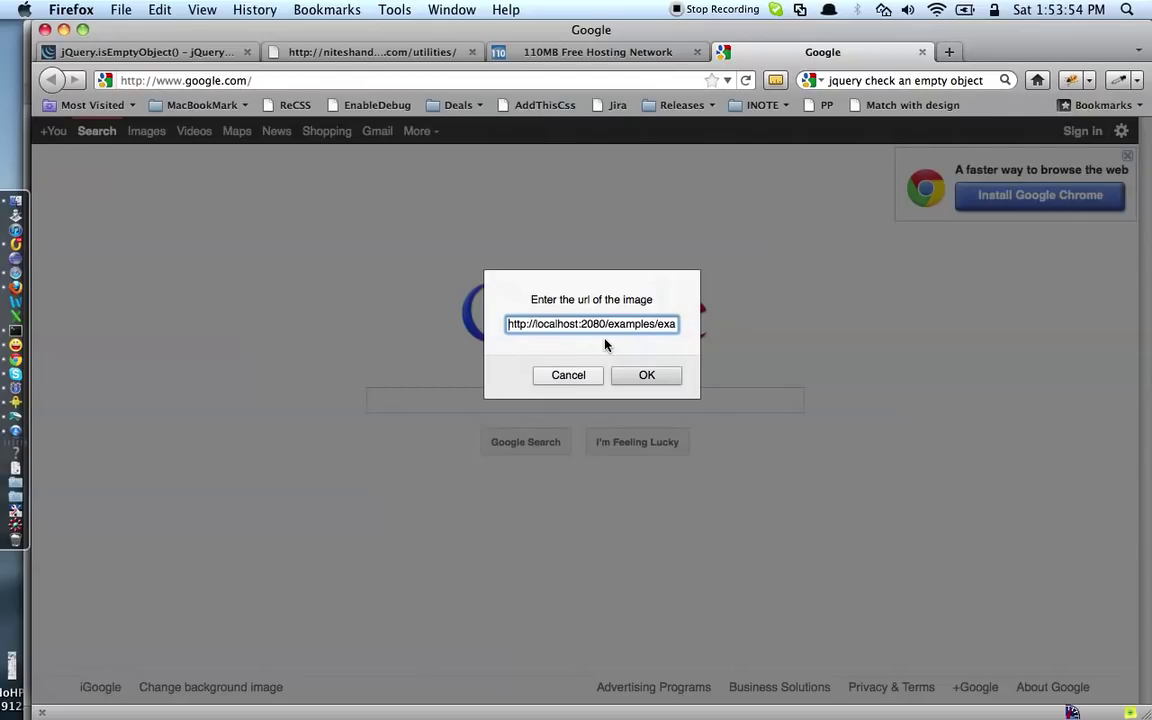
key(End)
key(Home)
- Accept the example.png URL so the design image loads as a translucent overlay
click(632, 375)
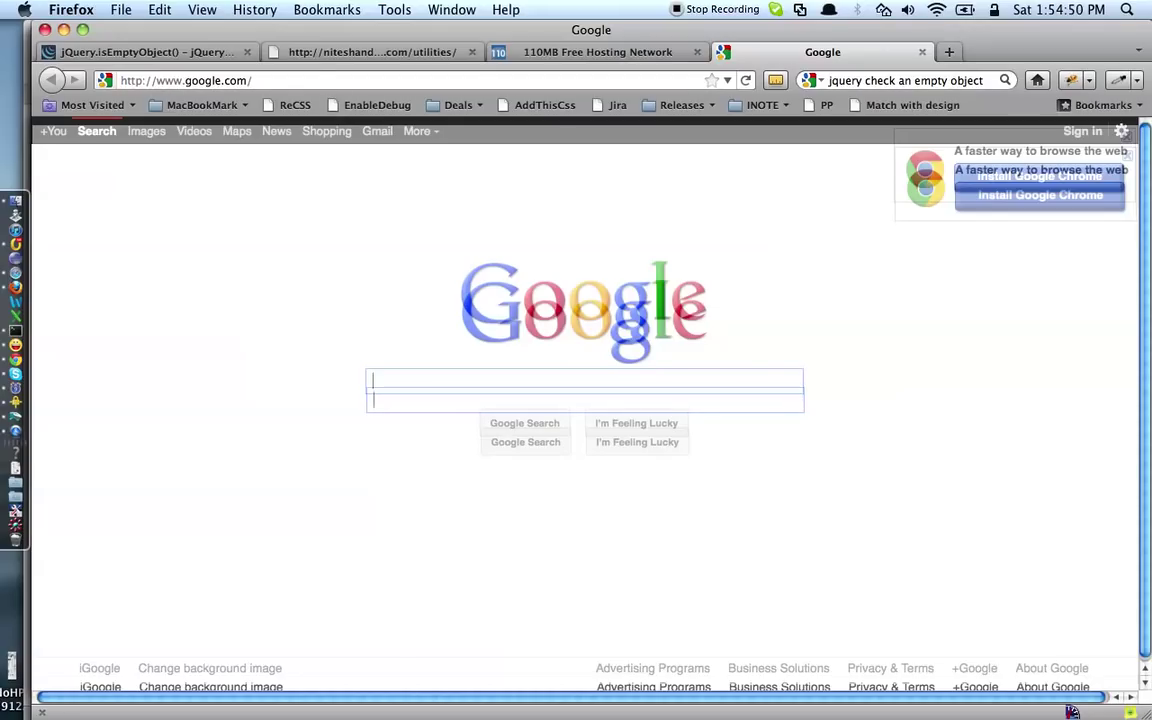
- Delete the accidental '--' search text and return focus to the search box
text(--)
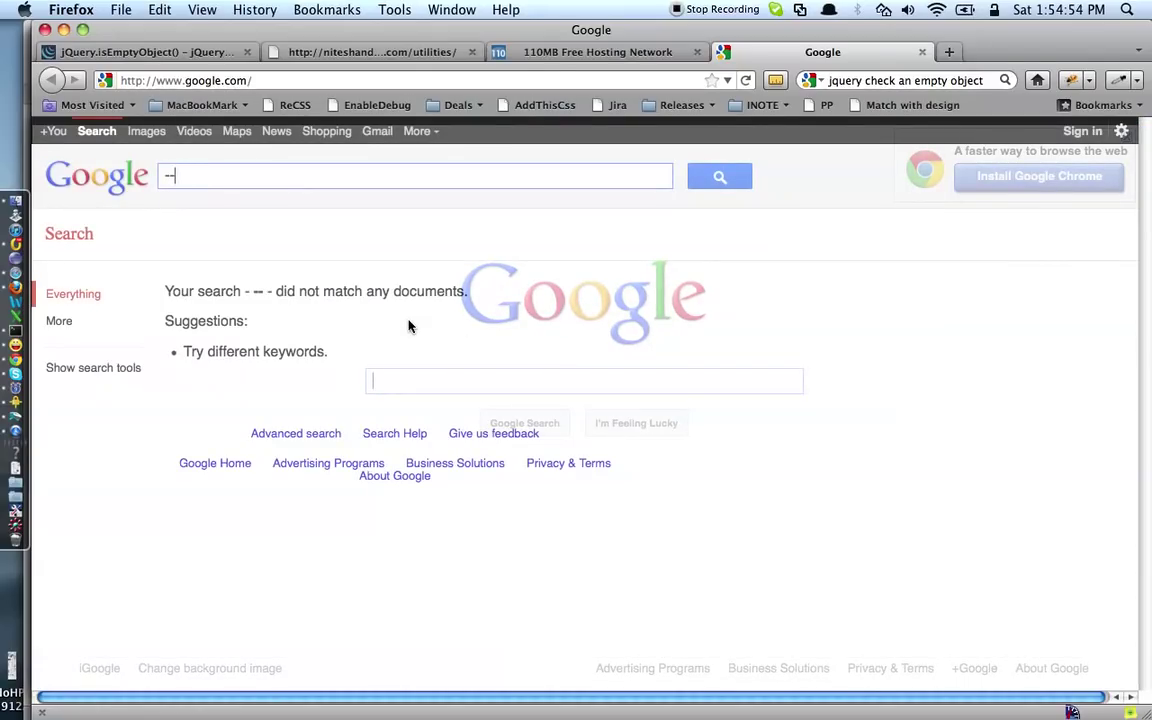
key(BackSpace)
key(BackSpace)
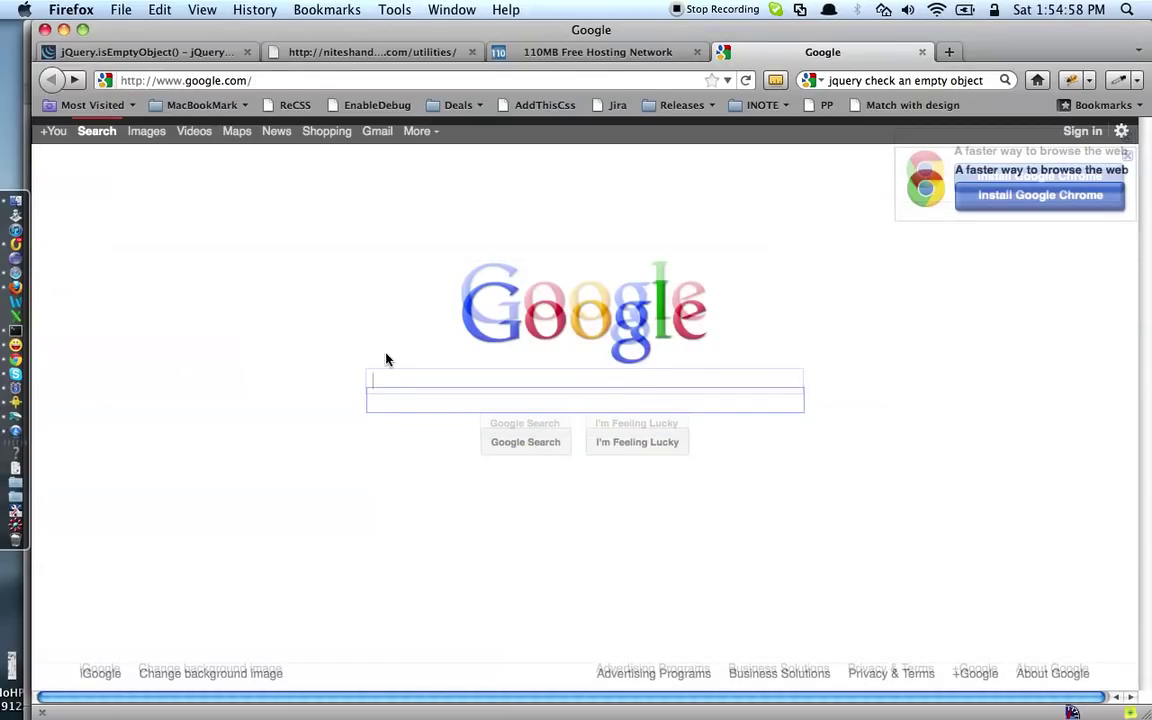
key(Tab)
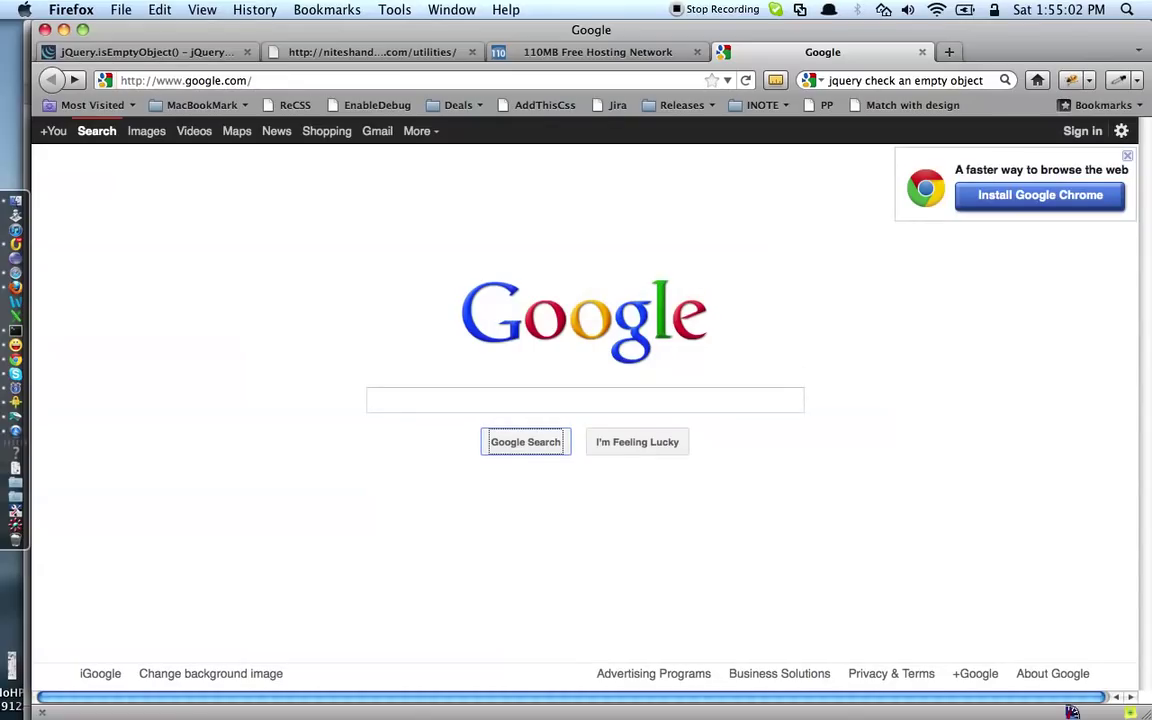
key(shift+Tab)
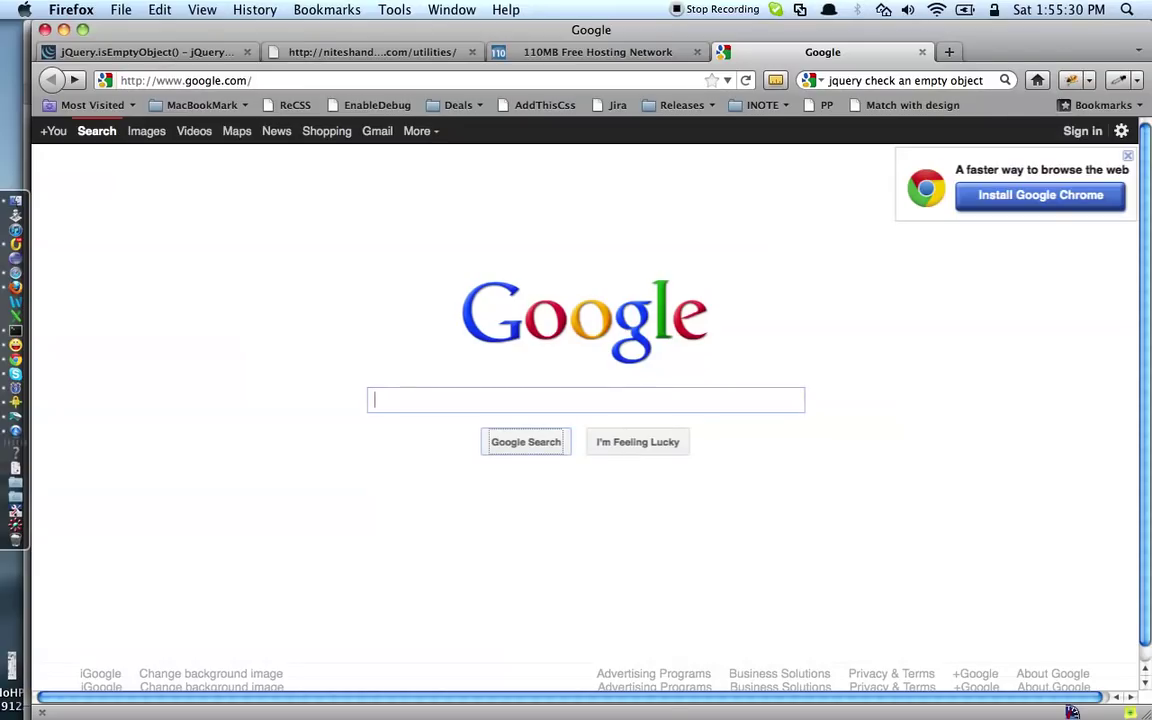
- Move focus out of the Google search box, then click back into it
key(Tab)
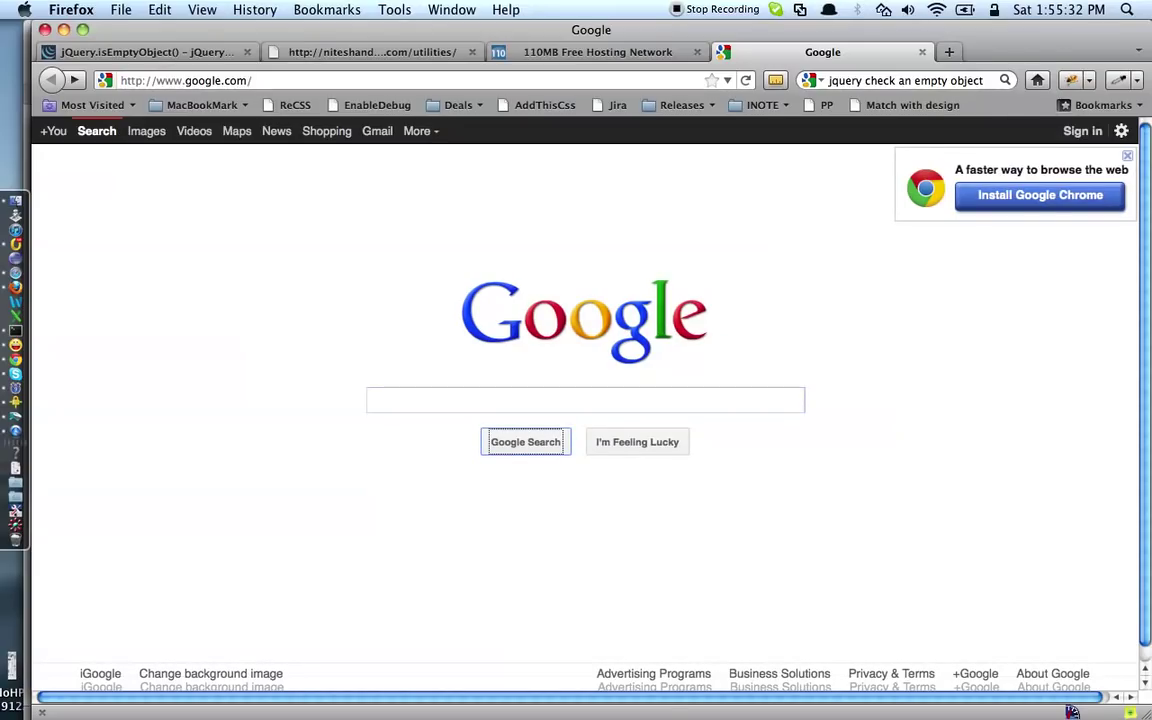
click(375, 400)
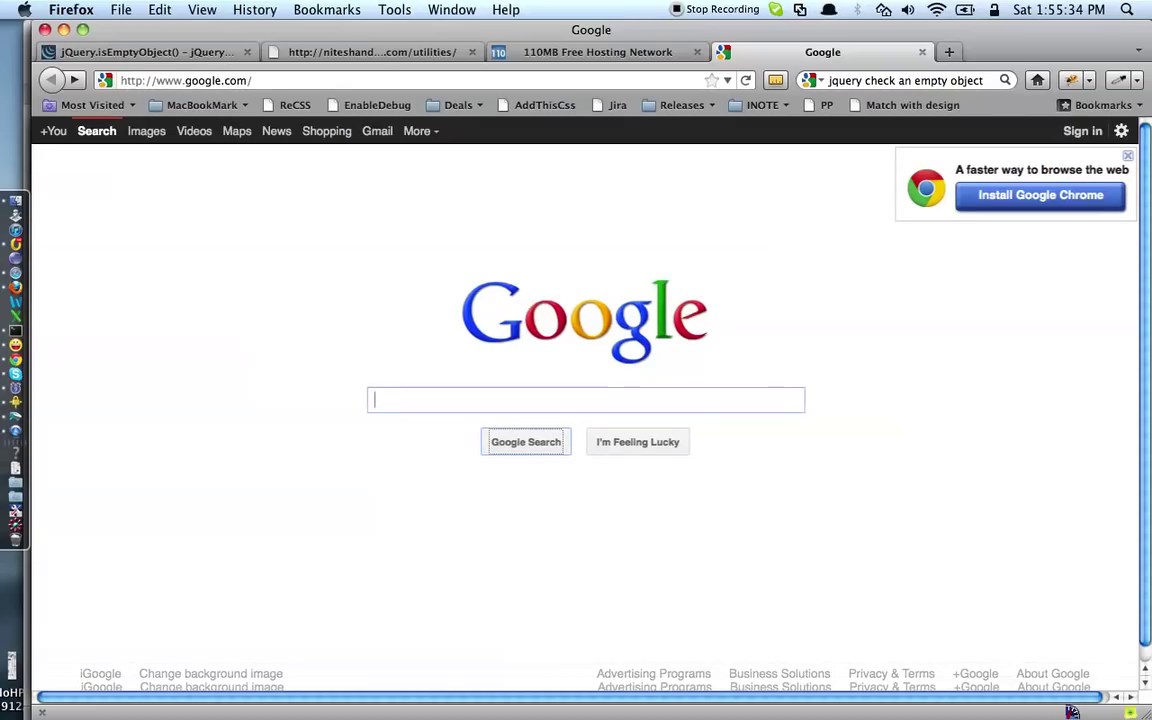